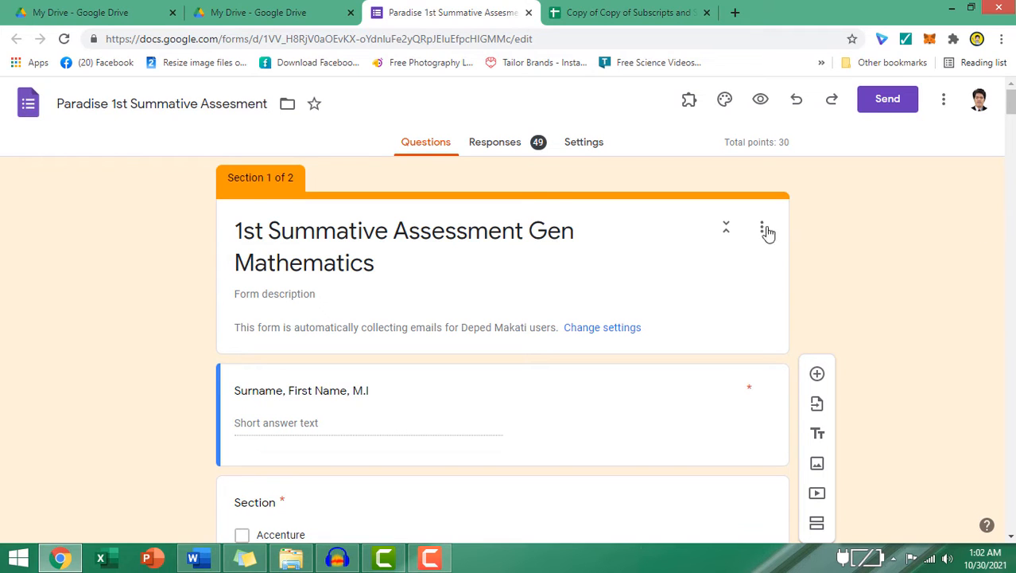
# Review the assessment form from the name and section fields down to question 14.
pyautogui.moveTo(1012, 102); pyautogui.dragTo(1009, 116)
pyautogui.scroll(1, 449, 322)
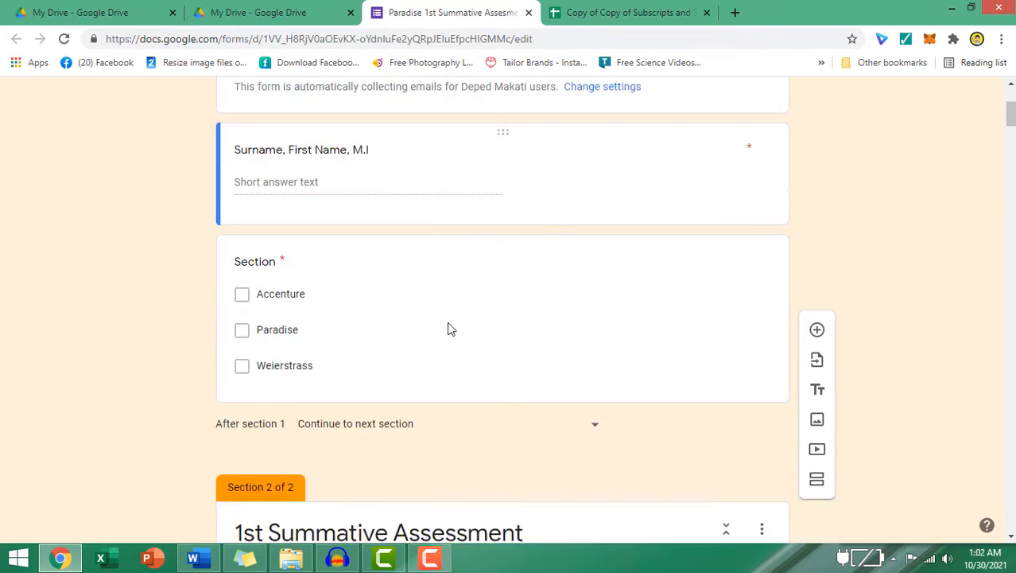
pyautogui.scroll(-6, 448, 322)
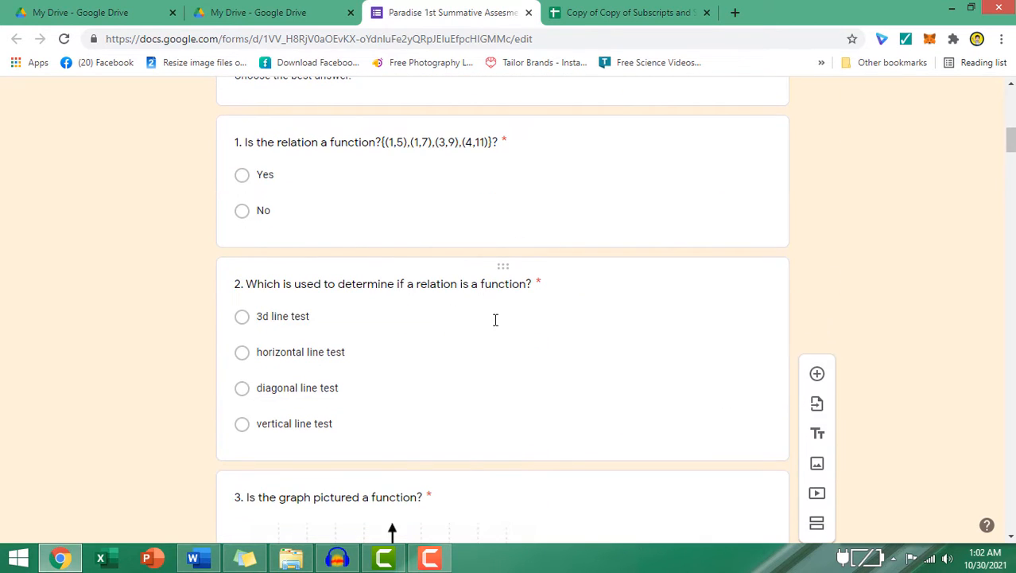
pyautogui.scroll(-9, 495, 321)
pyautogui.scroll(-6, 494, 323)
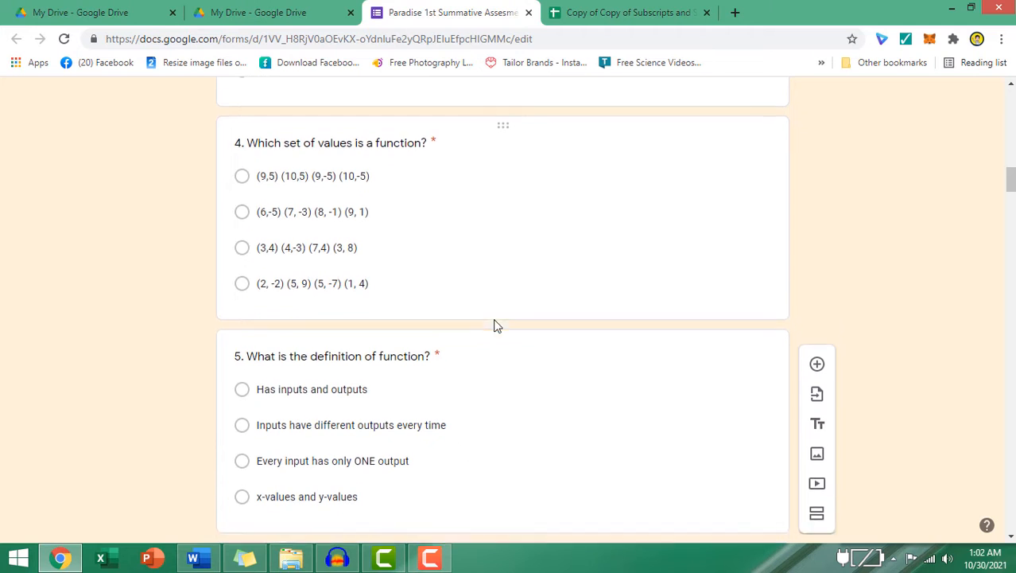
pyautogui.scroll(-8, 495, 319)
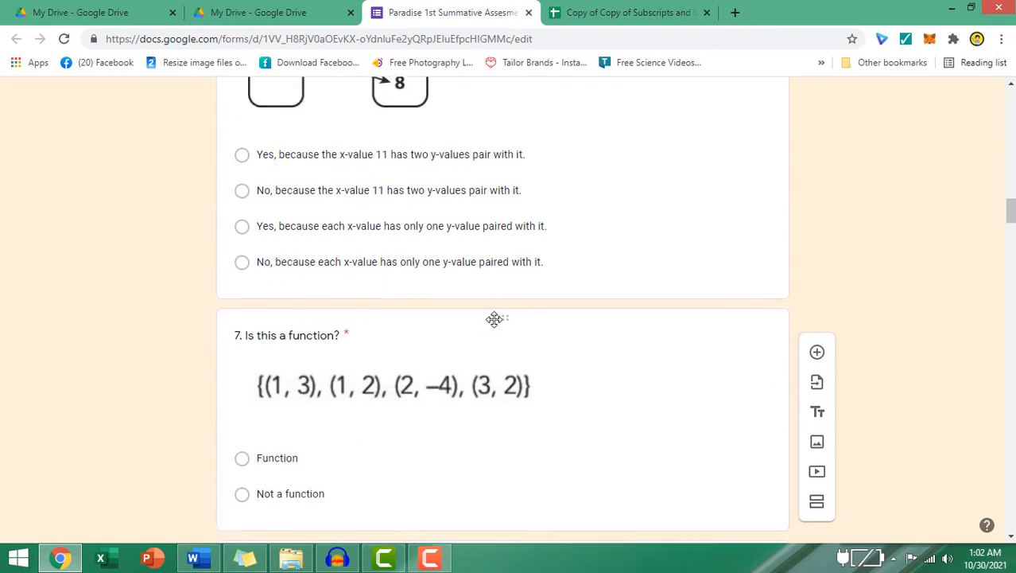
pyautogui.moveTo(1012, 243); pyautogui.dragTo(994, 327)
pyautogui.scroll(-4, 992, 330)
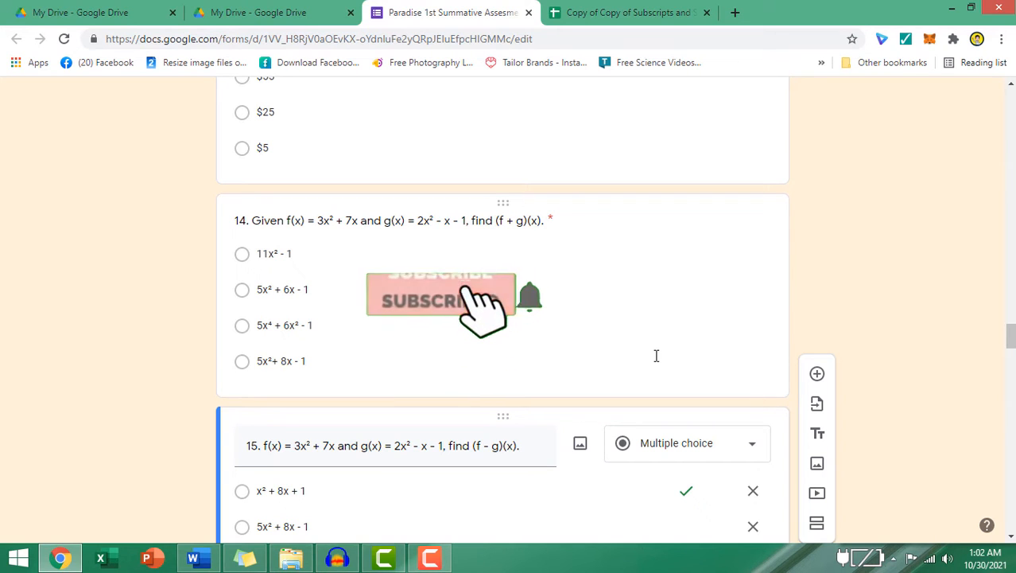
# Examine how the exponents are written in the answer options of questions 14 and 15.
pyautogui.click(279, 255)
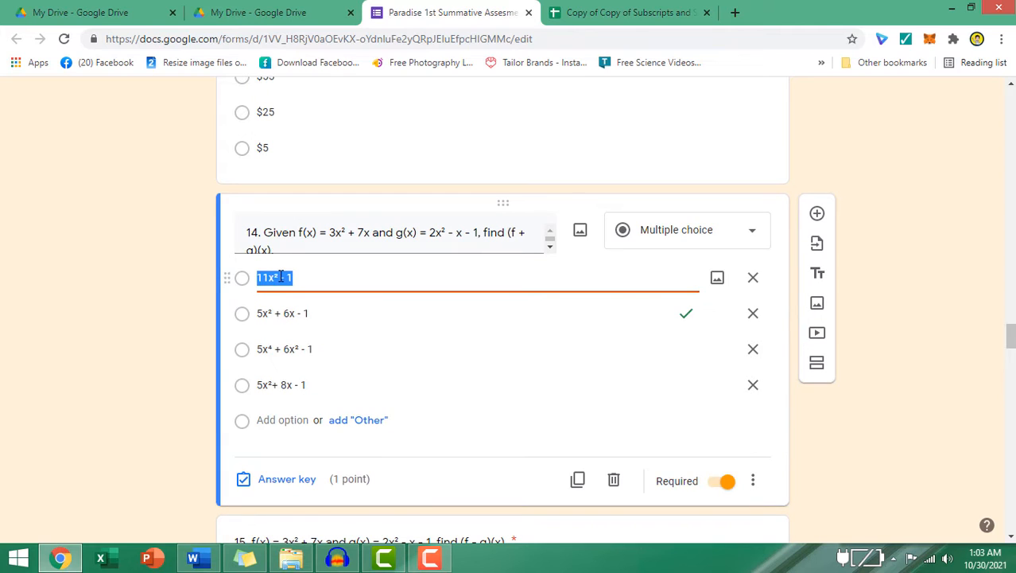
pyautogui.click(280, 277)
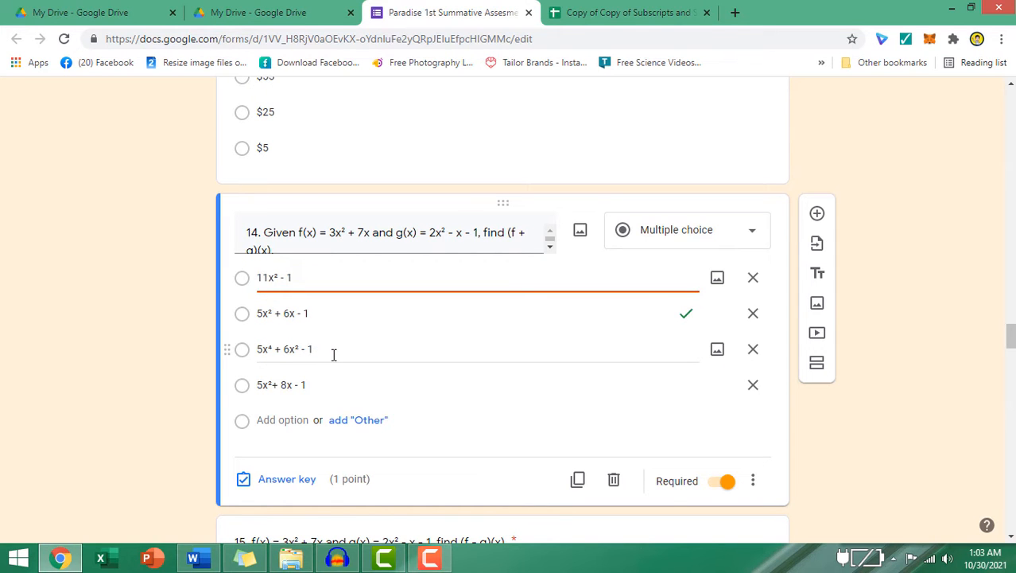
pyautogui.scroll(-1, 334, 355)
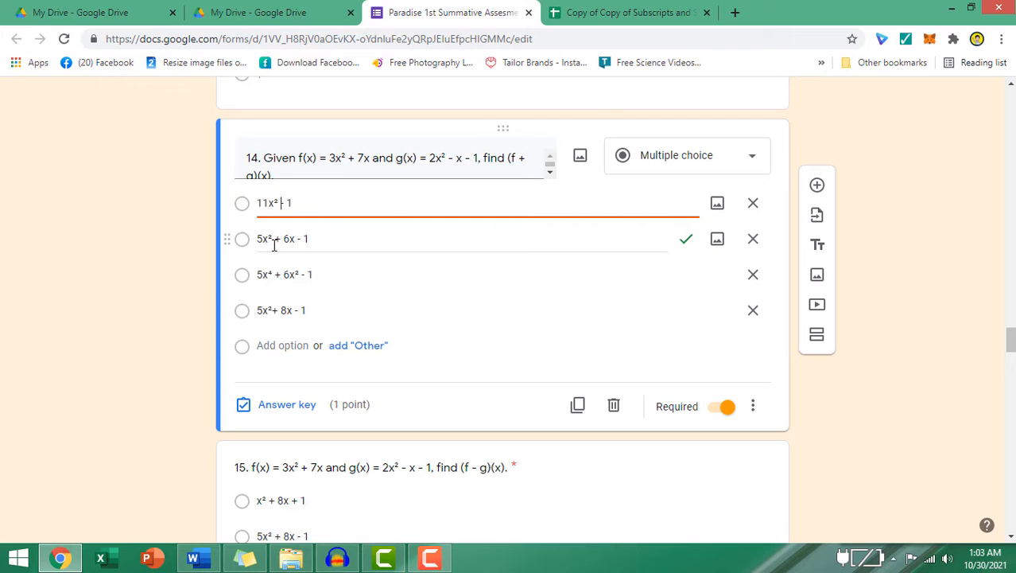
pyautogui.scroll(2, 469, 325)
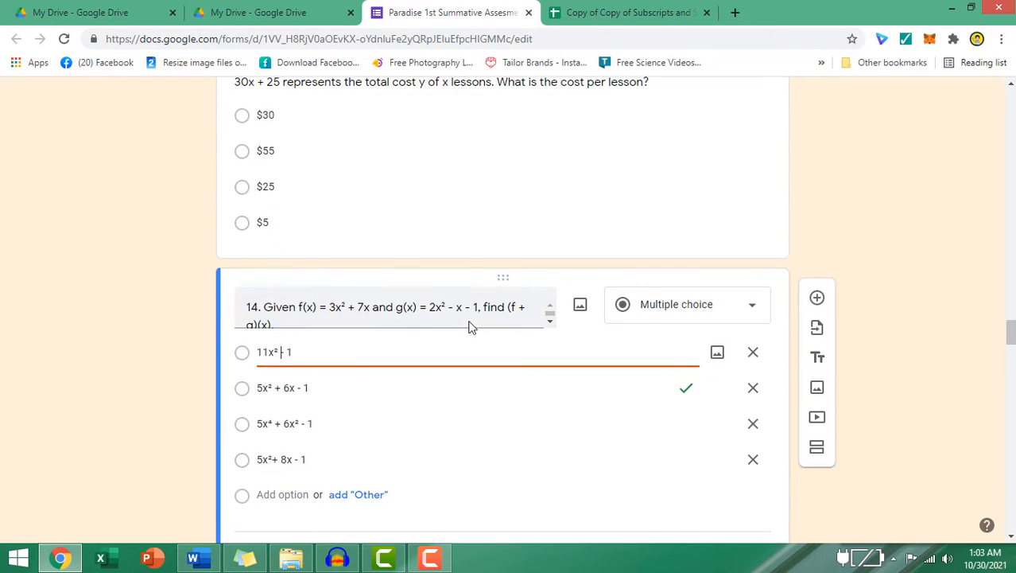
pyautogui.scroll(-5, 469, 324)
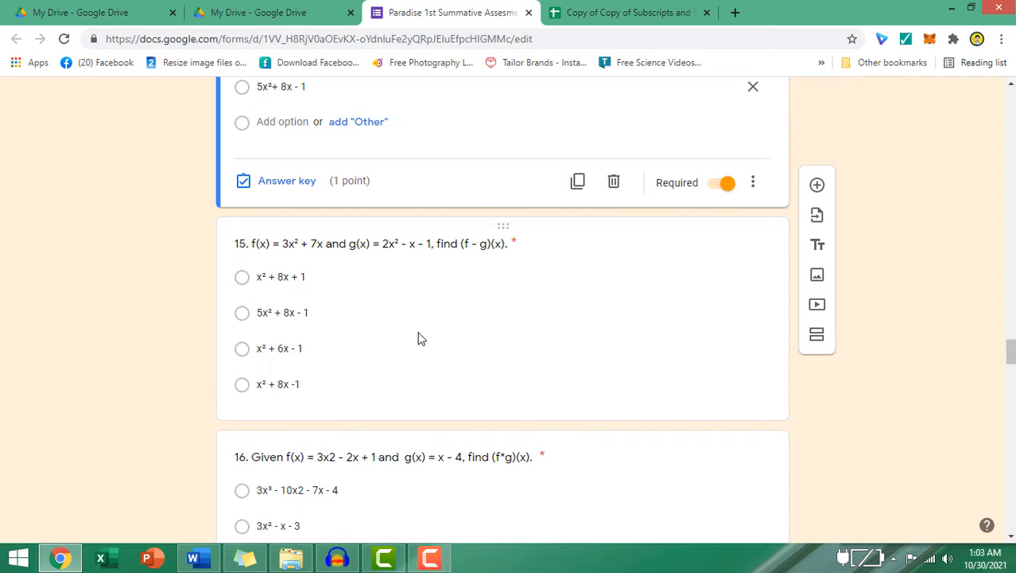
pyautogui.scroll(1, 420, 338)
pyautogui.scroll(-1, 420, 338)
# Retype the first answer option of question 15 as plain text "x2 + 8x + 1".
pyautogui.click(308, 277)
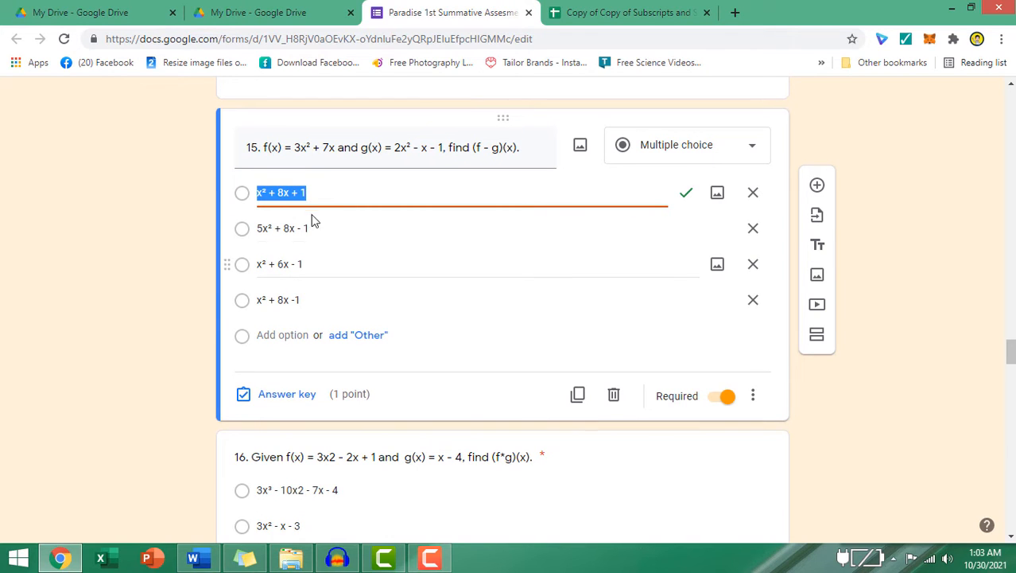
pyautogui.moveTo(317, 192); pyautogui.dragTo(243, 199)
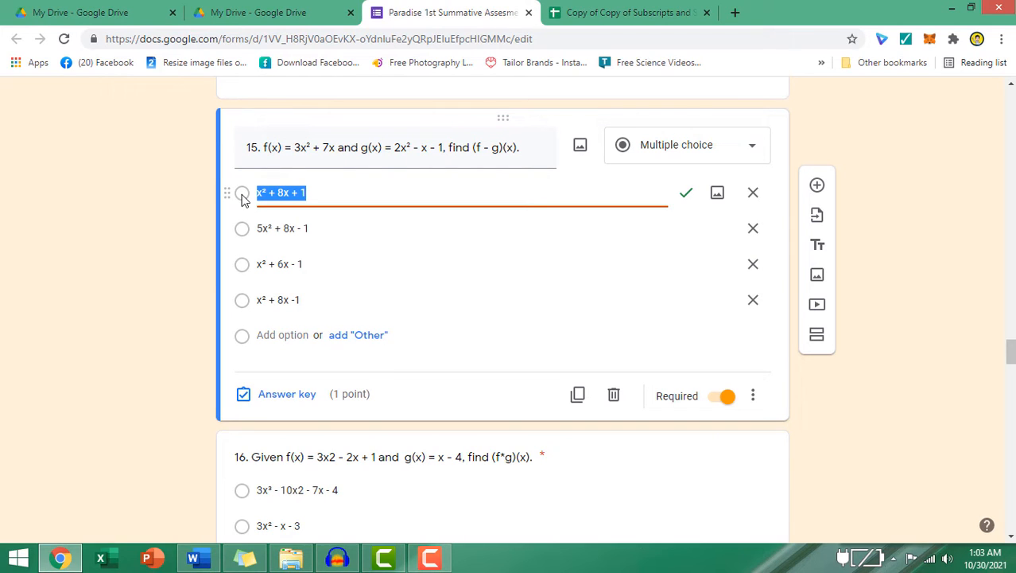
pyautogui.write('x')
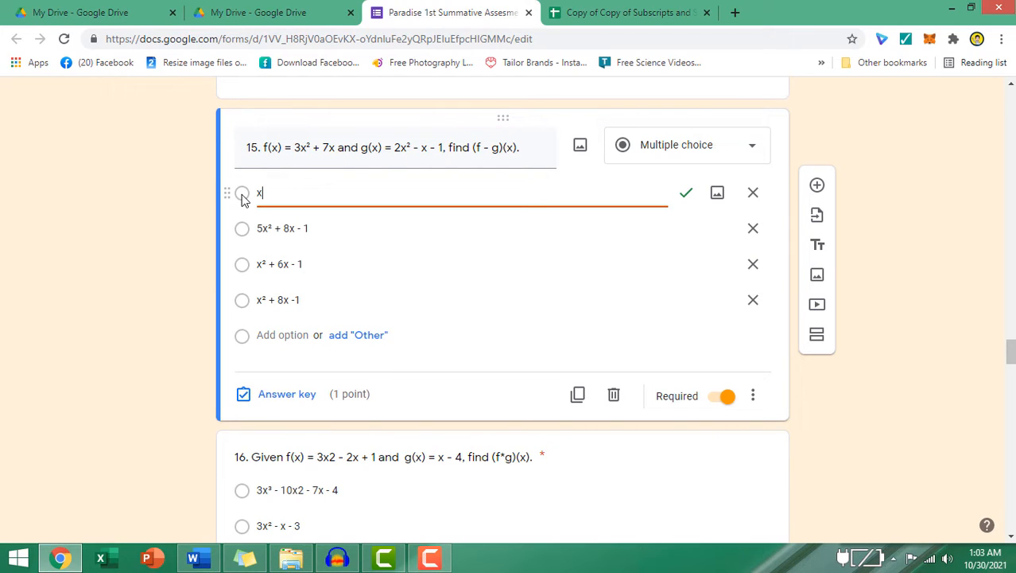
pyautogui.write('2 + 8x + ')
pyautogui.write('1')
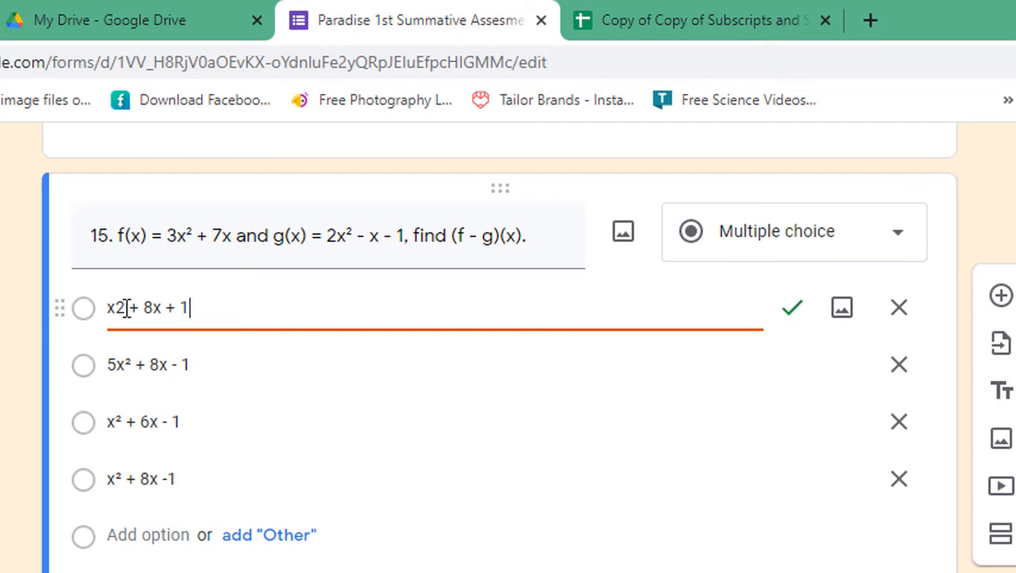
# Delete the plain 2 after the first x in question 15's first answer option.
pyautogui.moveTo(125, 308); pyautogui.dragTo(119, 309)
pyautogui.click(124, 310)
pyautogui.press('BackSpace')
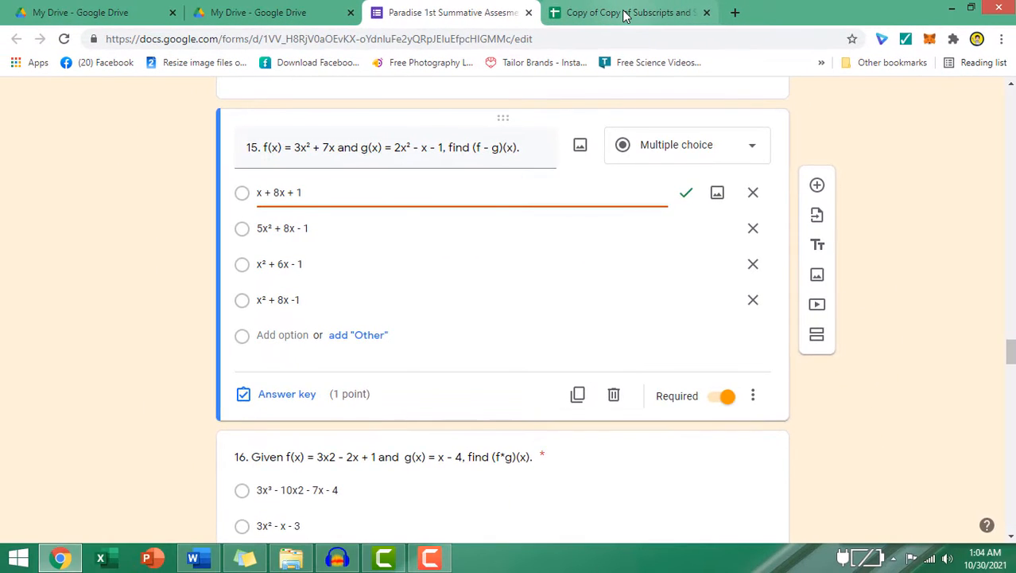
# Switch to the "Copy of Copy of Subscripts and Superscripts" spreadsheet and look through its available characters.
pyautogui.click(625, 13)
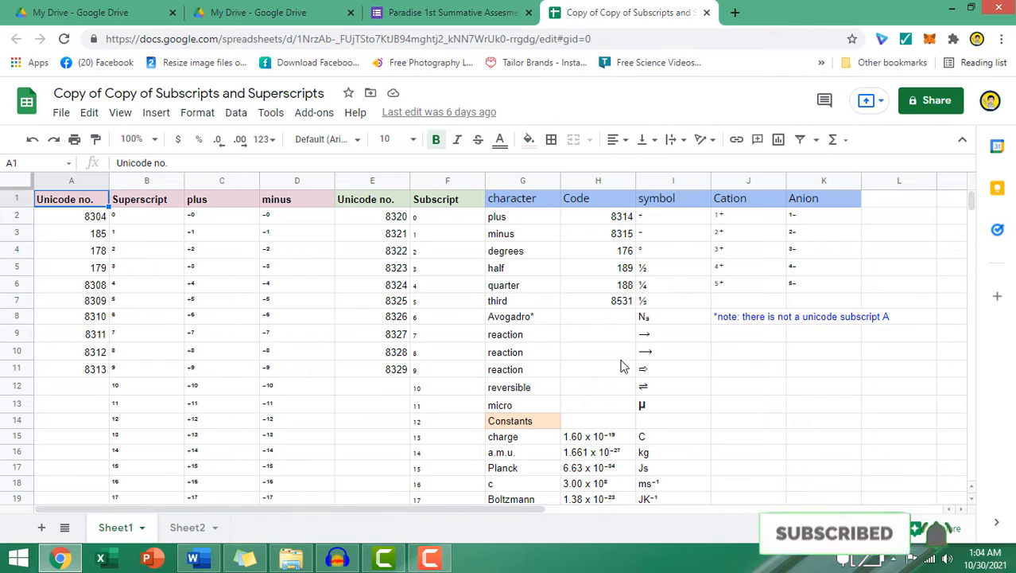
pyautogui.scroll(-7, 645, 321)
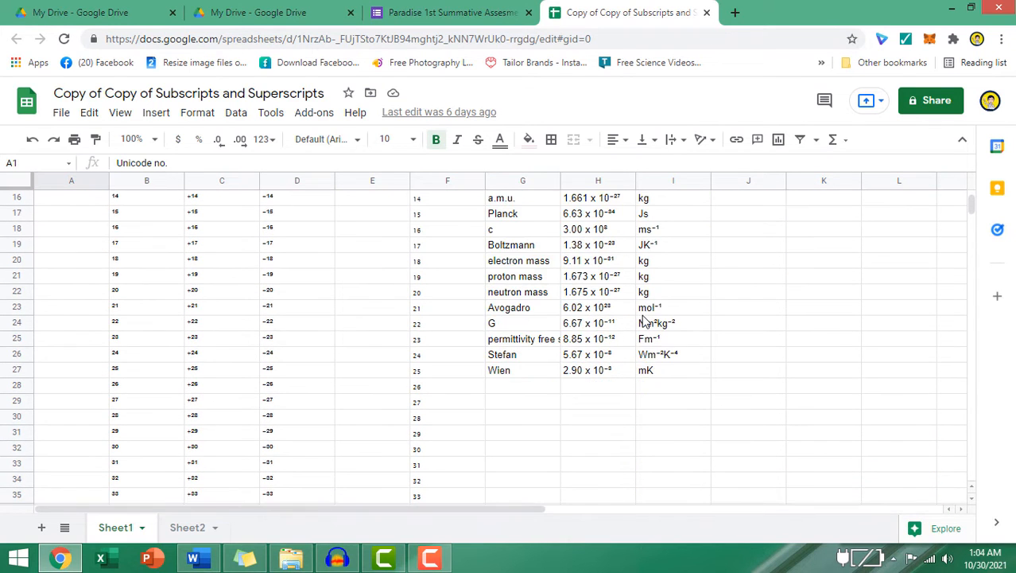
pyautogui.scroll(-3, 642, 314)
pyautogui.scroll(7, 642, 315)
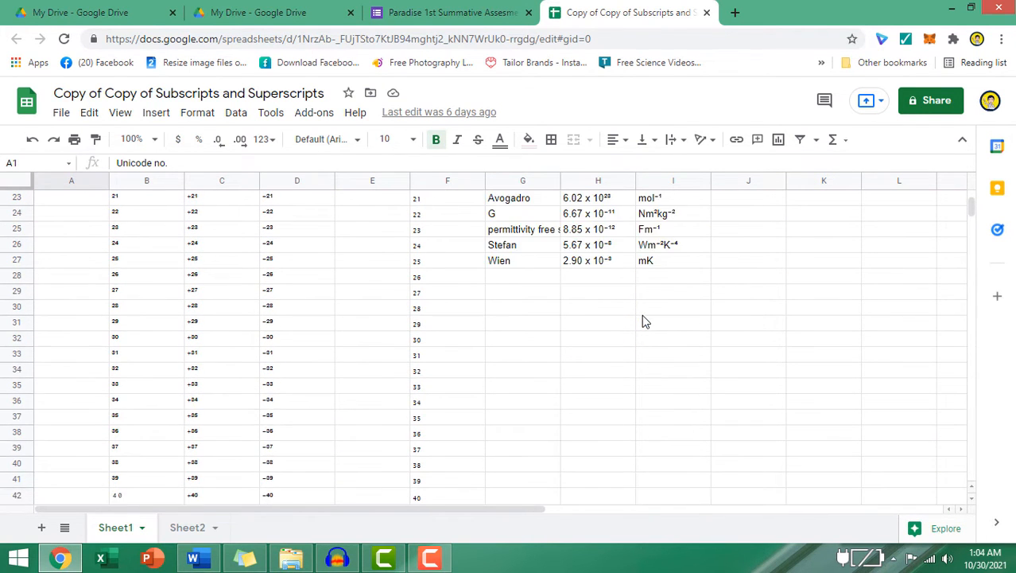
pyautogui.scroll(3, 644, 321)
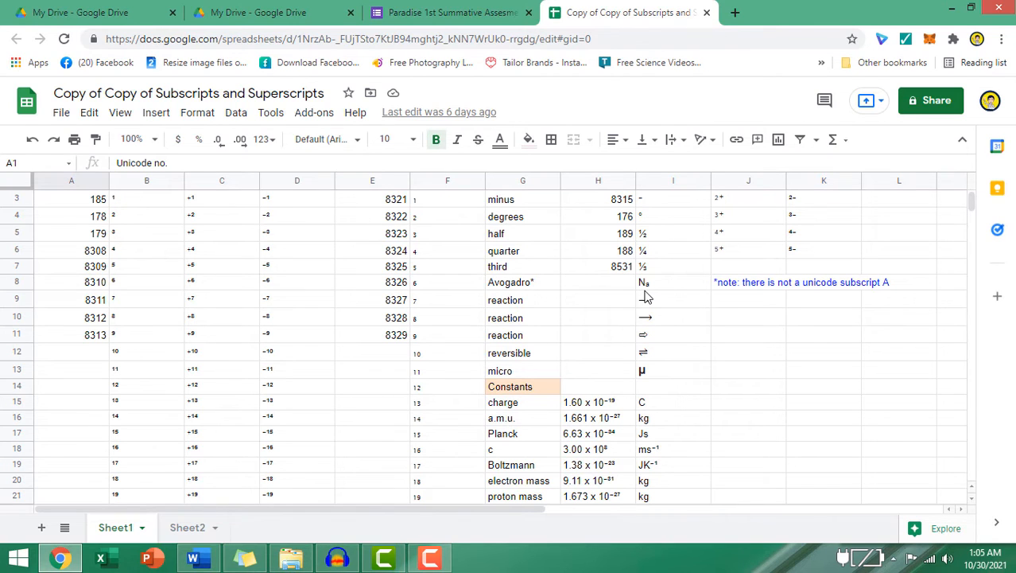
# Try the plus-2 superscript from cell C4 after the first x in question 15's first option, and remove it again.
pyautogui.click(212, 223)
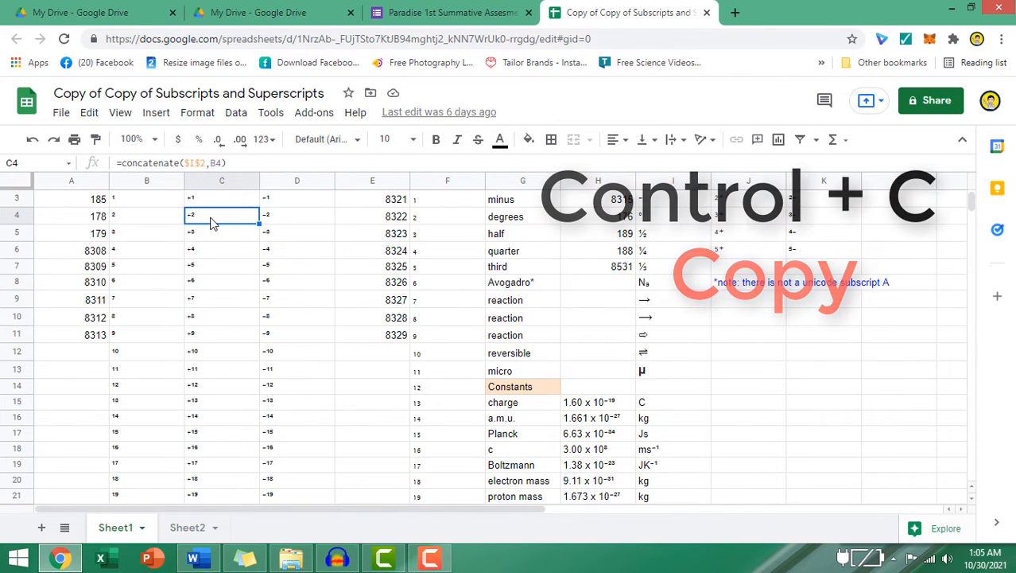
pyautogui.hotkey('ctrl', 'c')
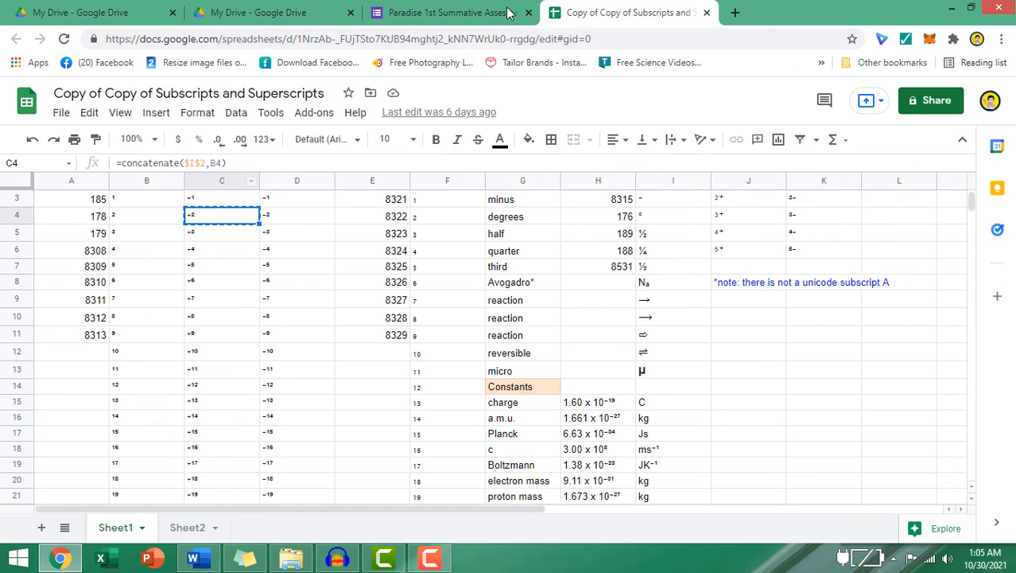
pyautogui.click(455, 15)
pyautogui.click(261, 193)
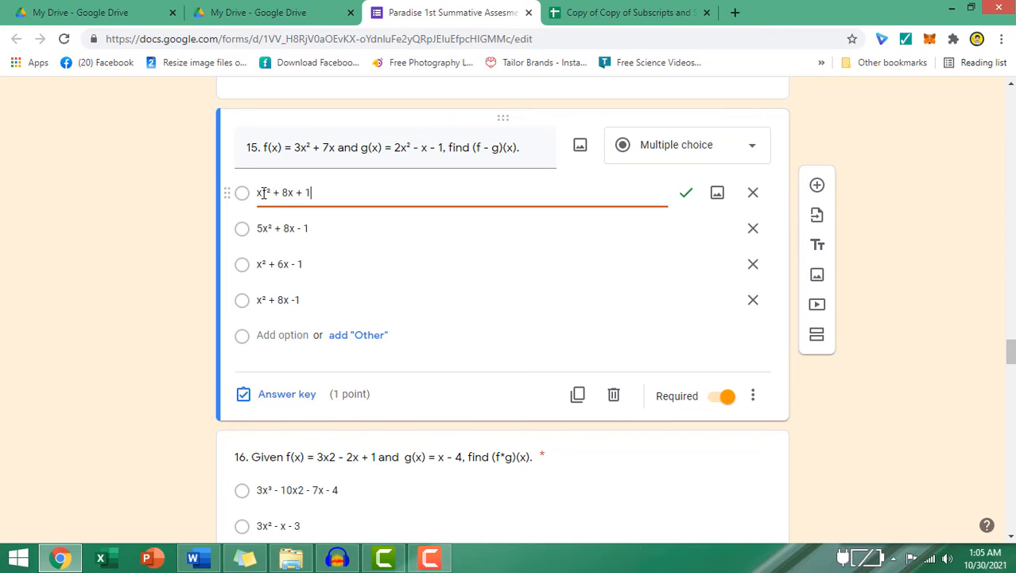
pyautogui.hotkey('ctrl', 'v')
pyautogui.moveTo(269, 192); pyautogui.dragTo(262, 192)
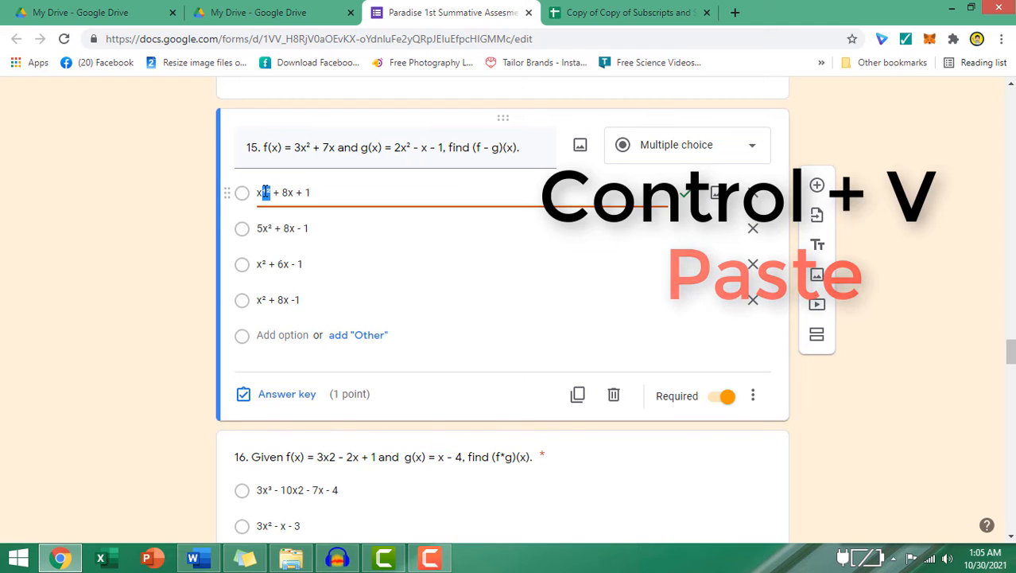
pyautogui.press('BackSpace')
# Copy the superscript 2 from cell B4 of the spreadsheet into question 15's first option to make it "x² + 8x + 1".
pyautogui.click(619, 11)
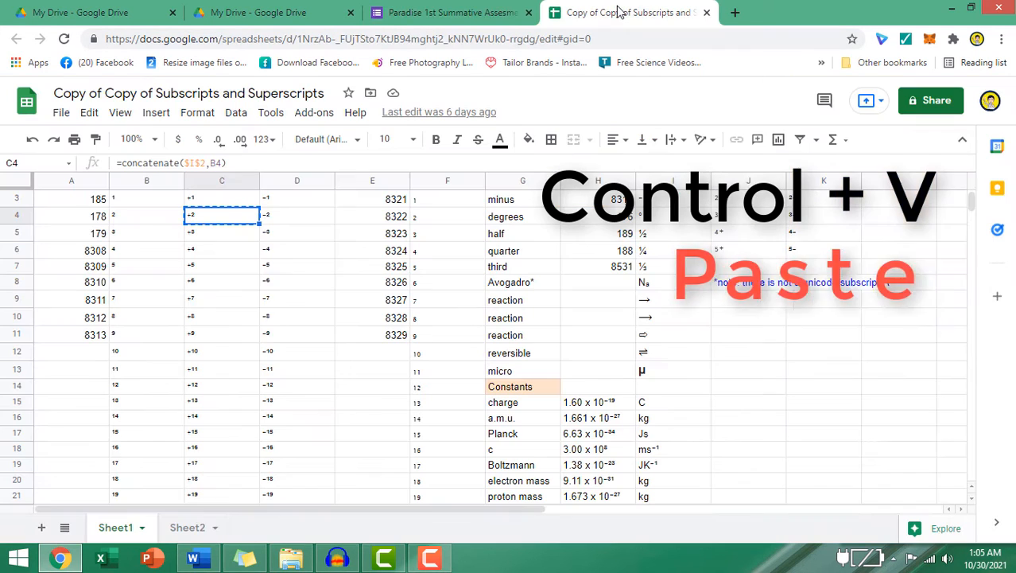
pyautogui.click(152, 220)
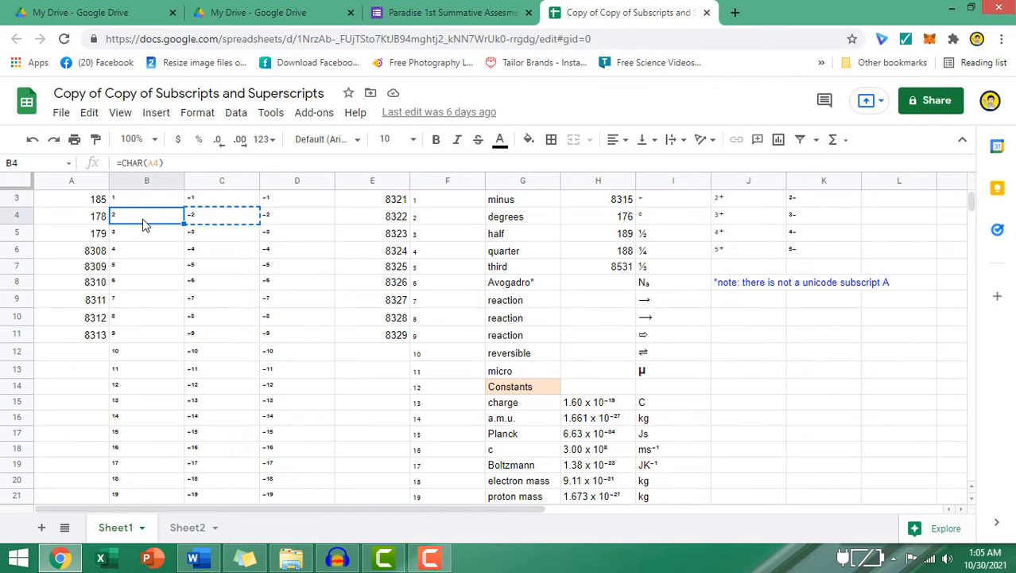
pyautogui.click(437, 13)
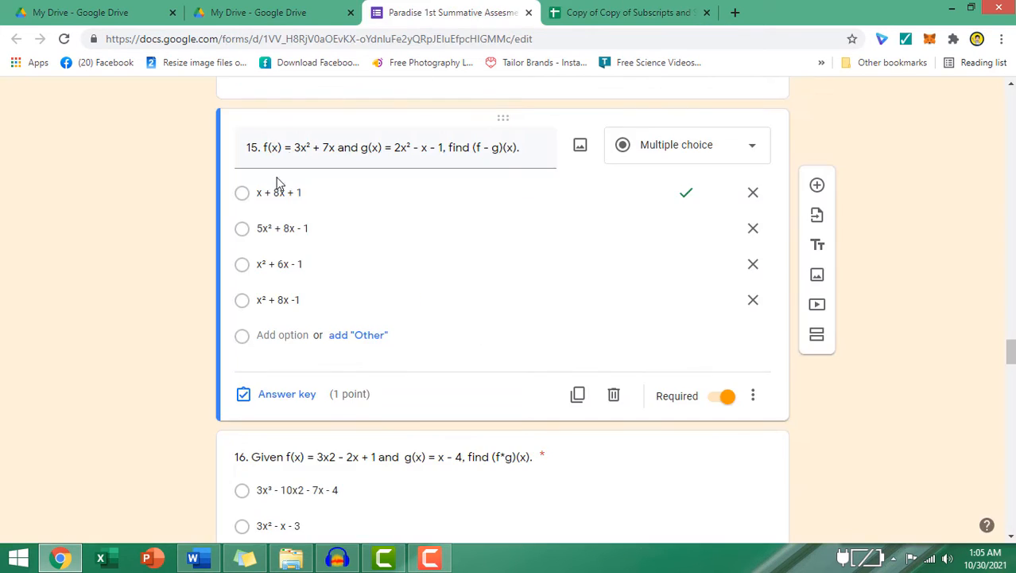
pyautogui.click(265, 192)
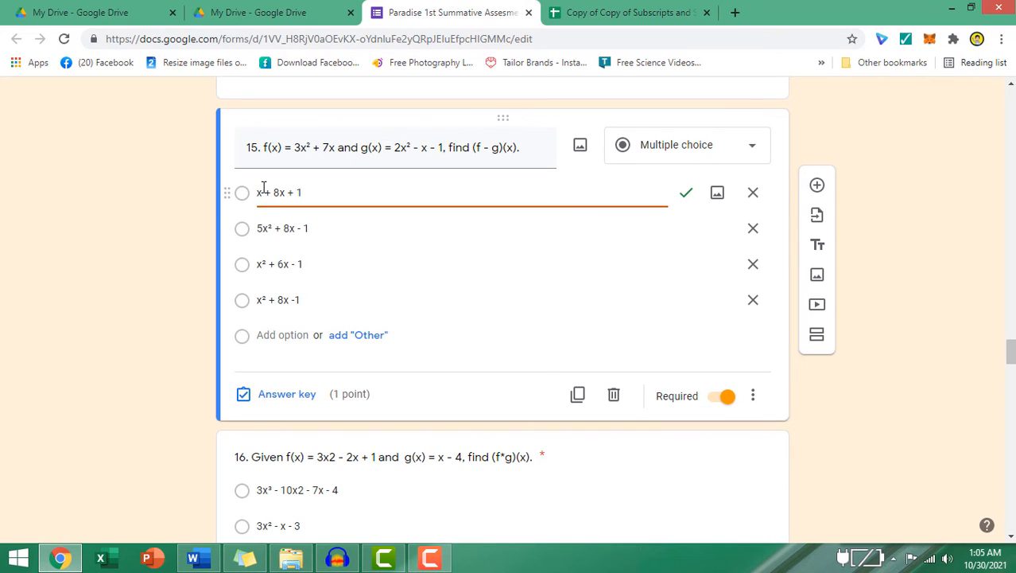
pyautogui.hotkey('ctrl', 'v')
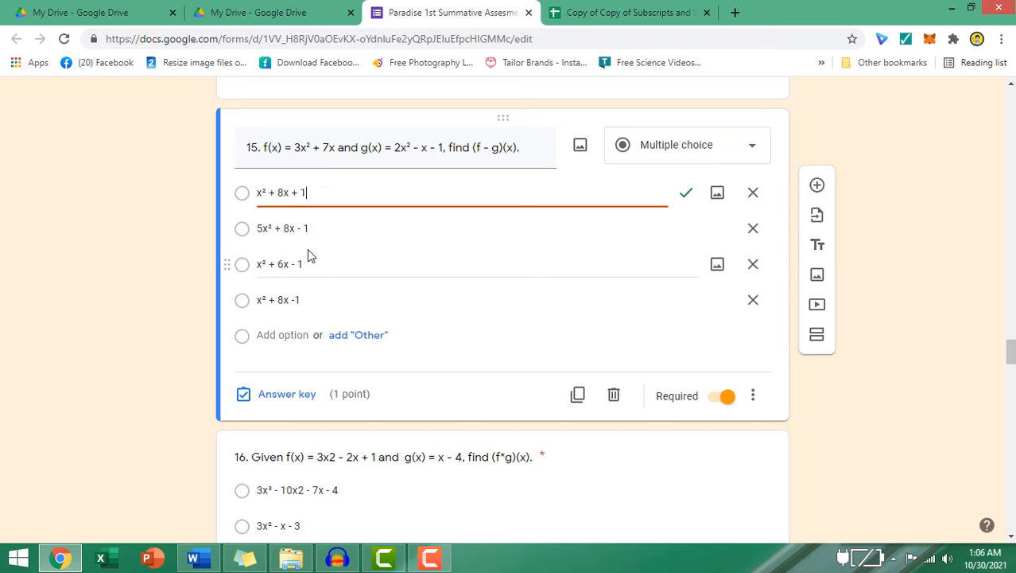
# Return to the Subscripts and Superscripts spreadsheet.
pyautogui.click(628, 12)
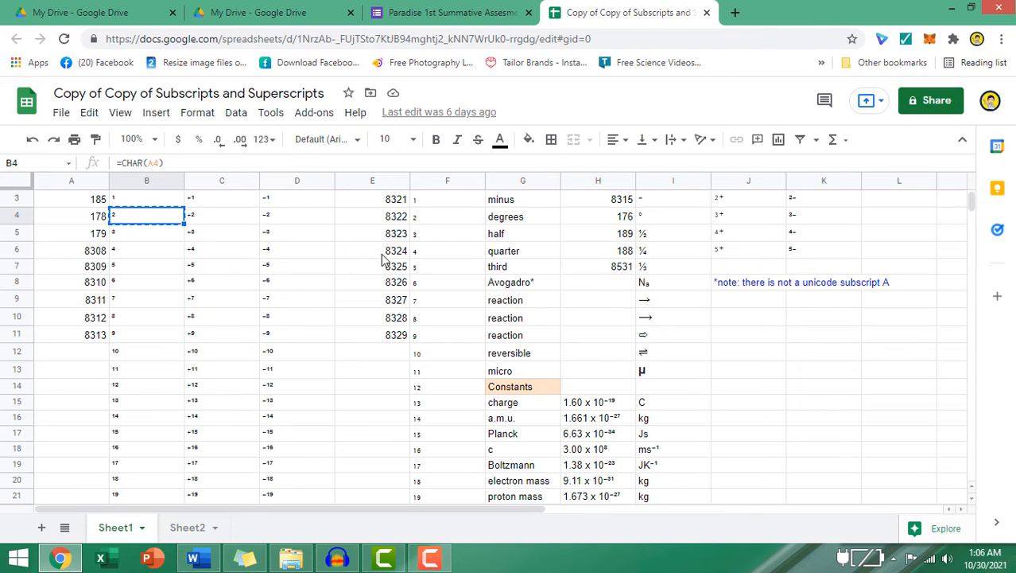